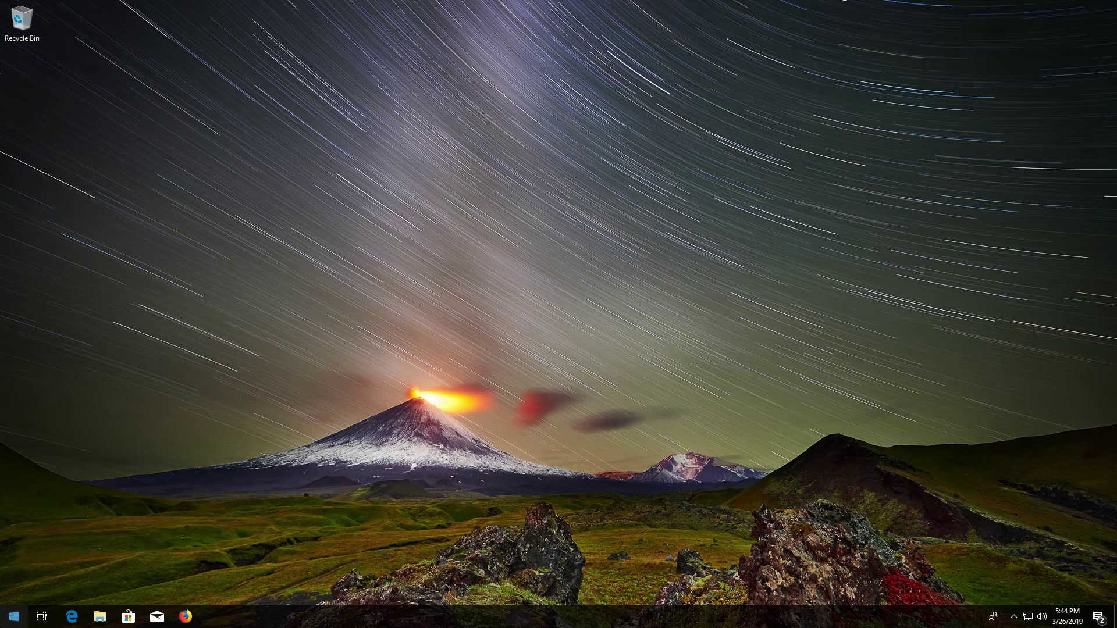
- Search the Start menu for 'control panel' and open the Control Panel best match
left_click(14, 617)
type("con")
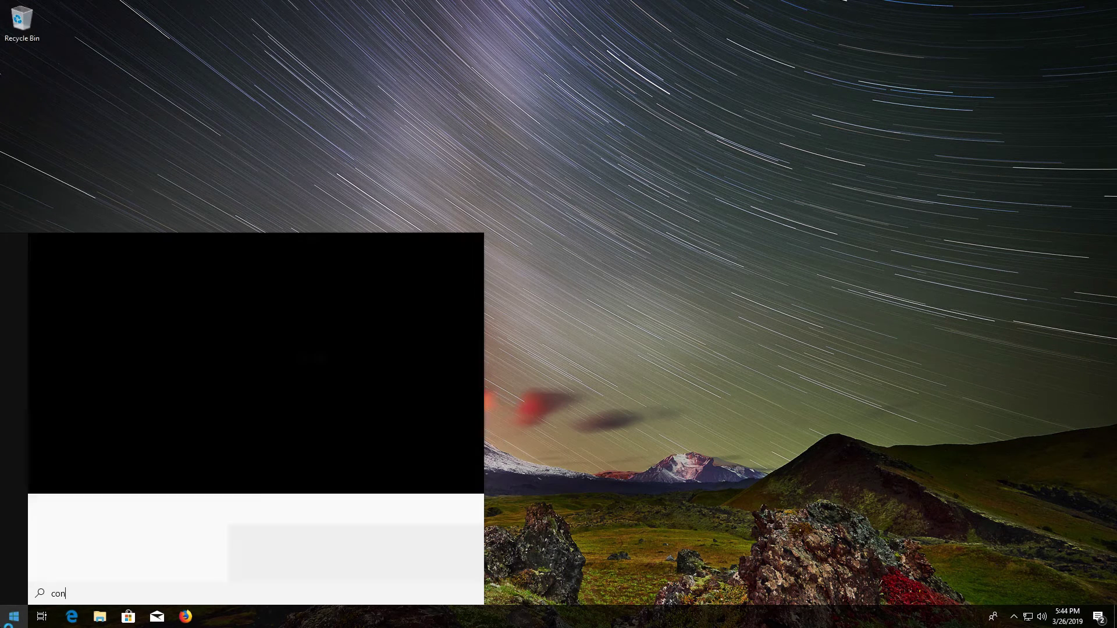
type("trol panel")
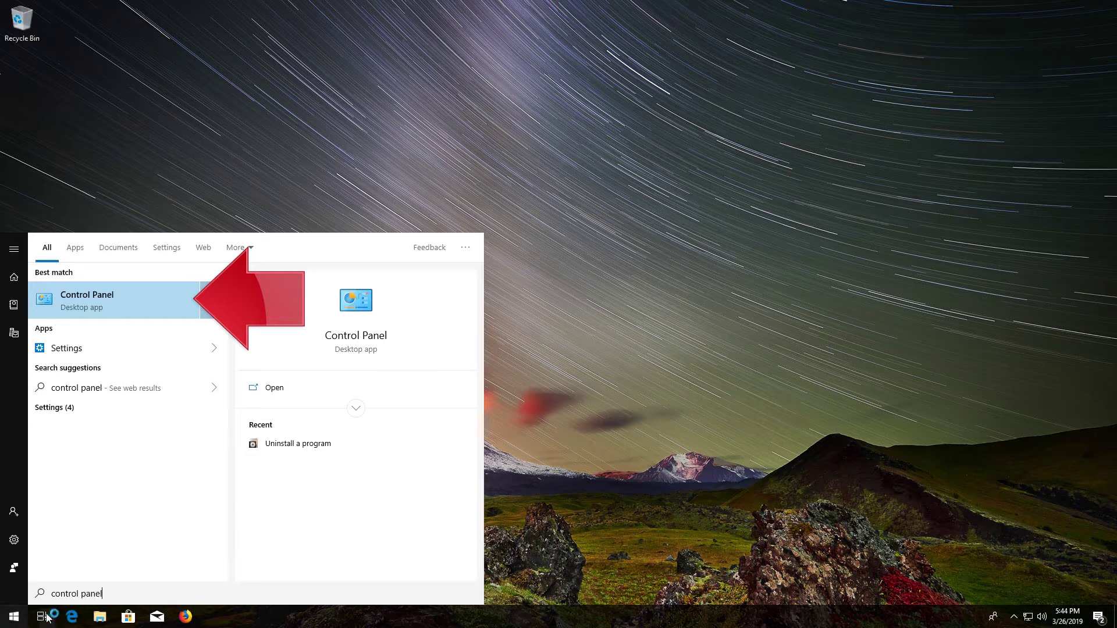
left_click(122, 301)
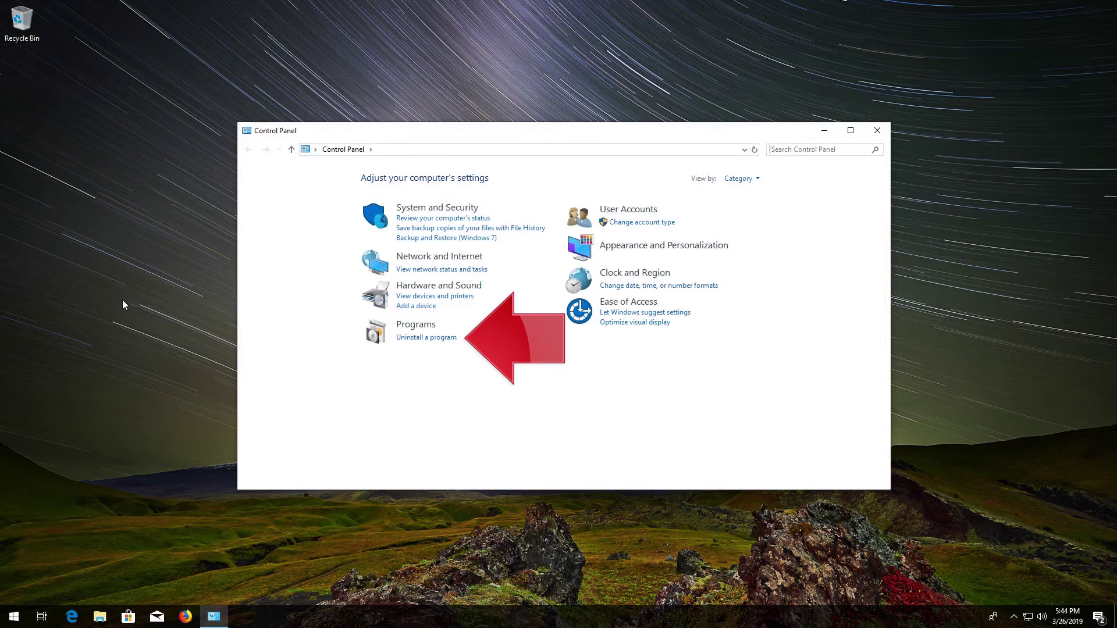
- Remove the Visual C++ 2015 Redistributable (x64) entry from the installed programs list, approving UAC
left_click(410, 338)
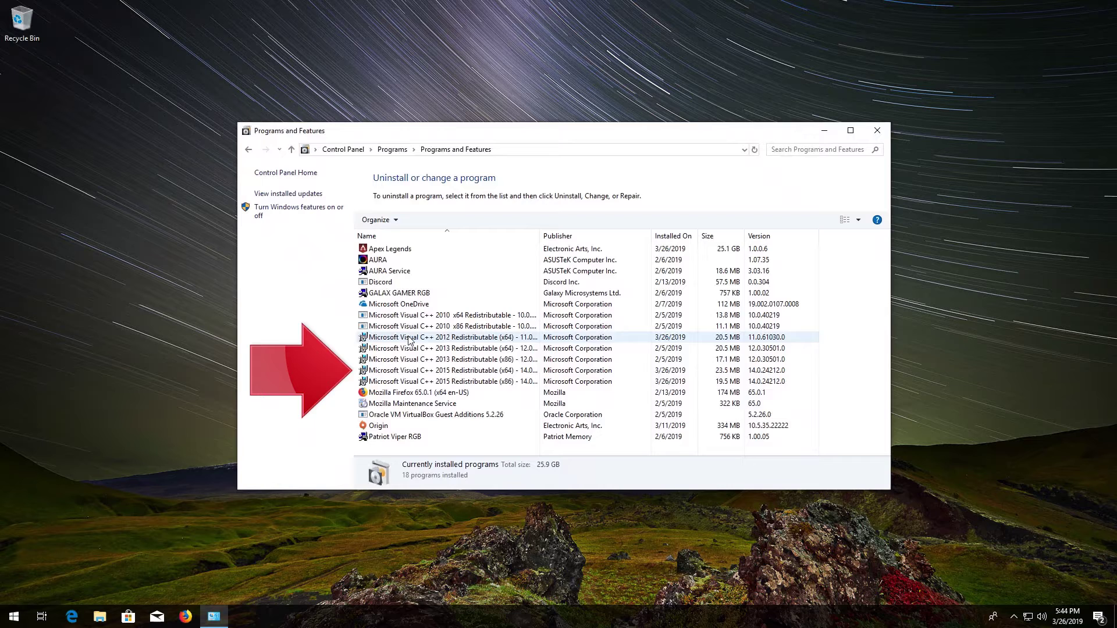
left_click(420, 370)
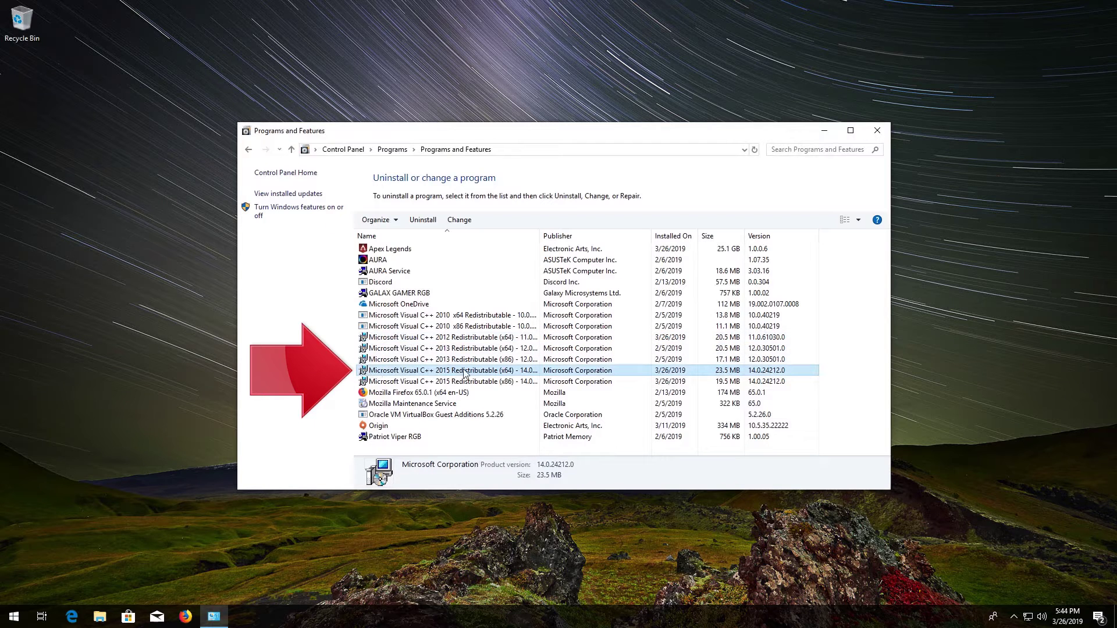
right_click(514, 374)
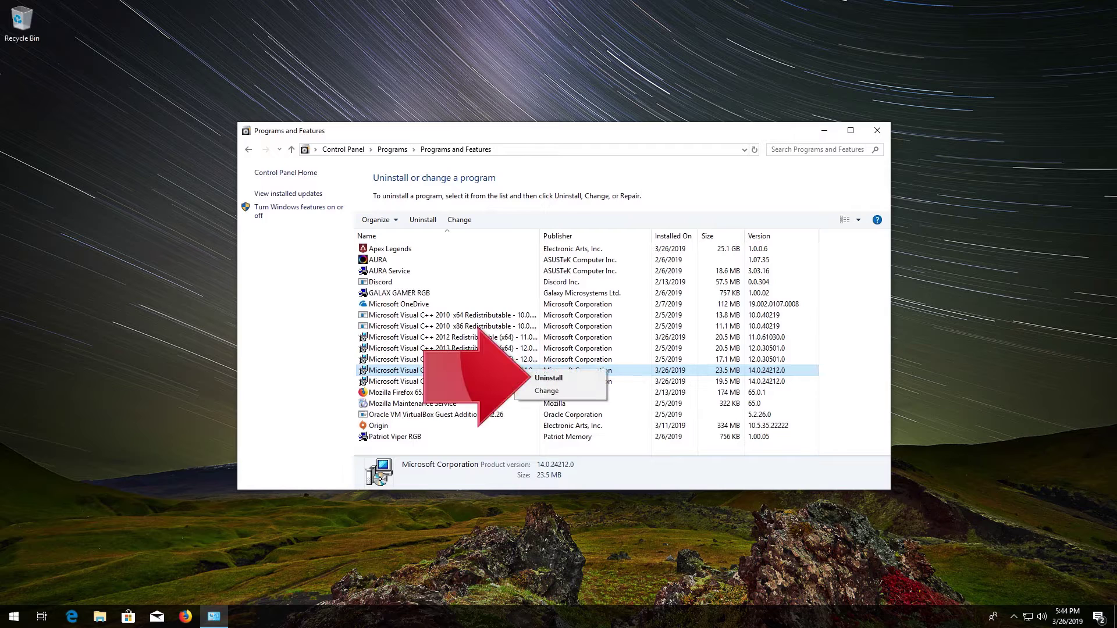
left_click(559, 382)
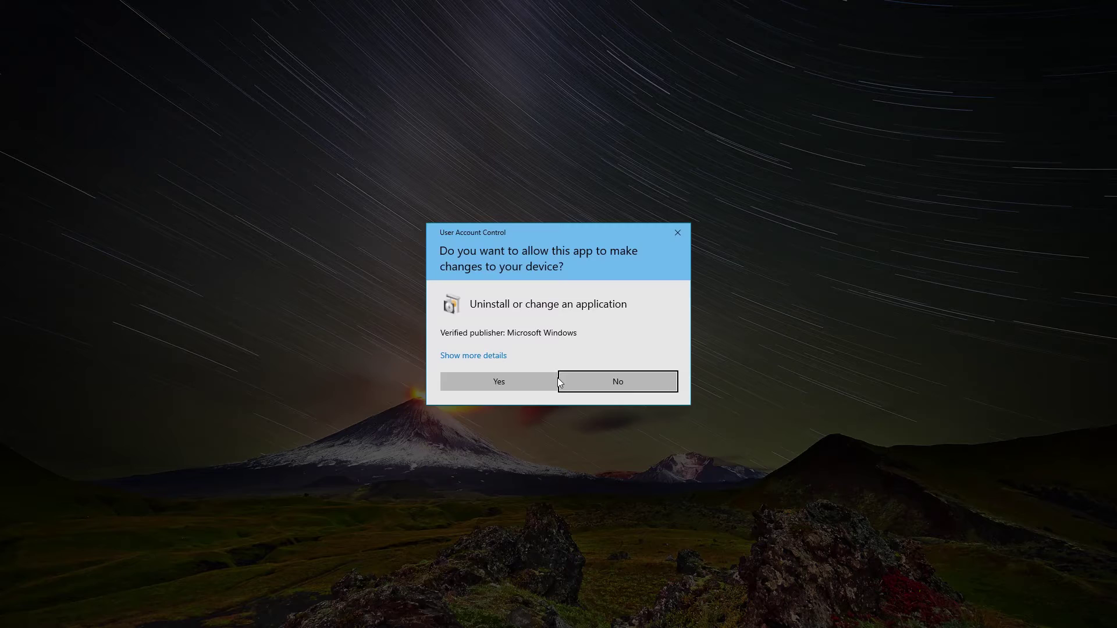
left_click(501, 378)
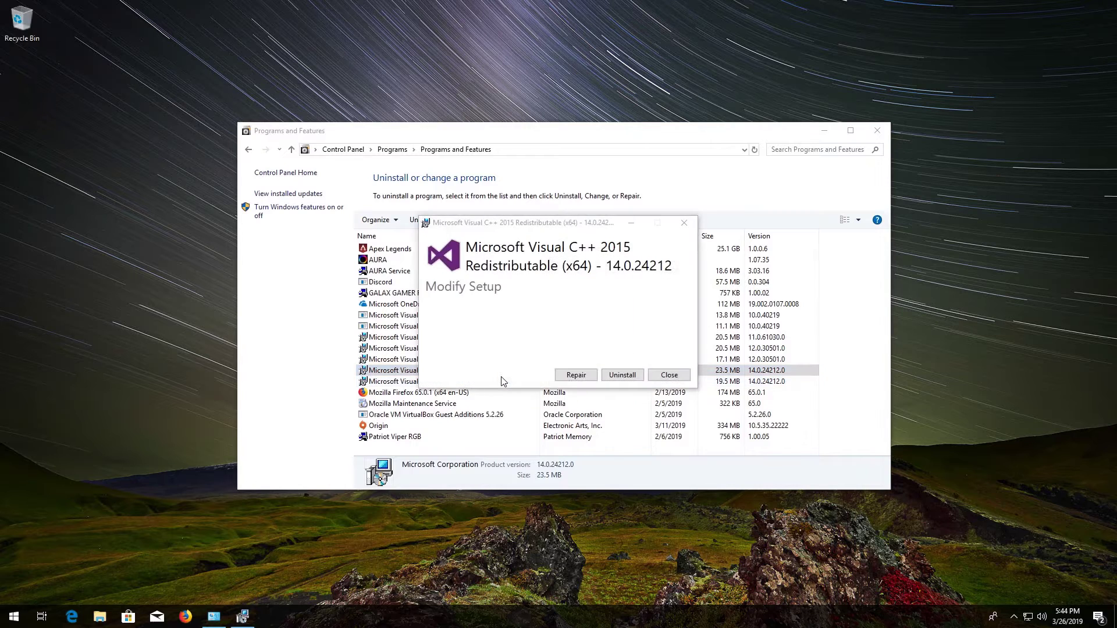
left_click(622, 375)
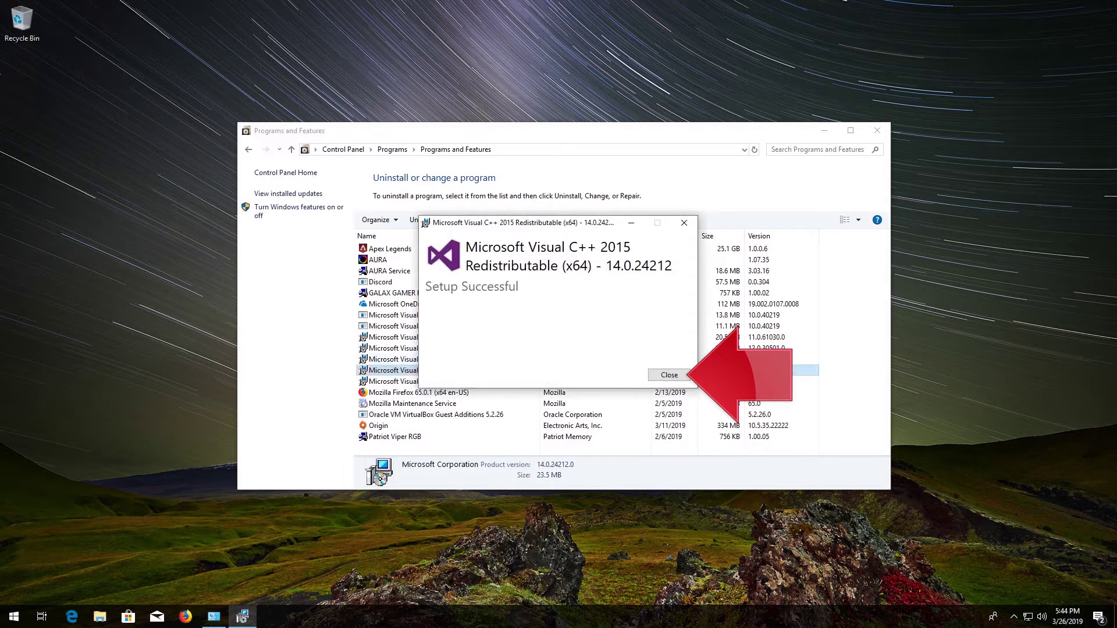
left_click(669, 376)
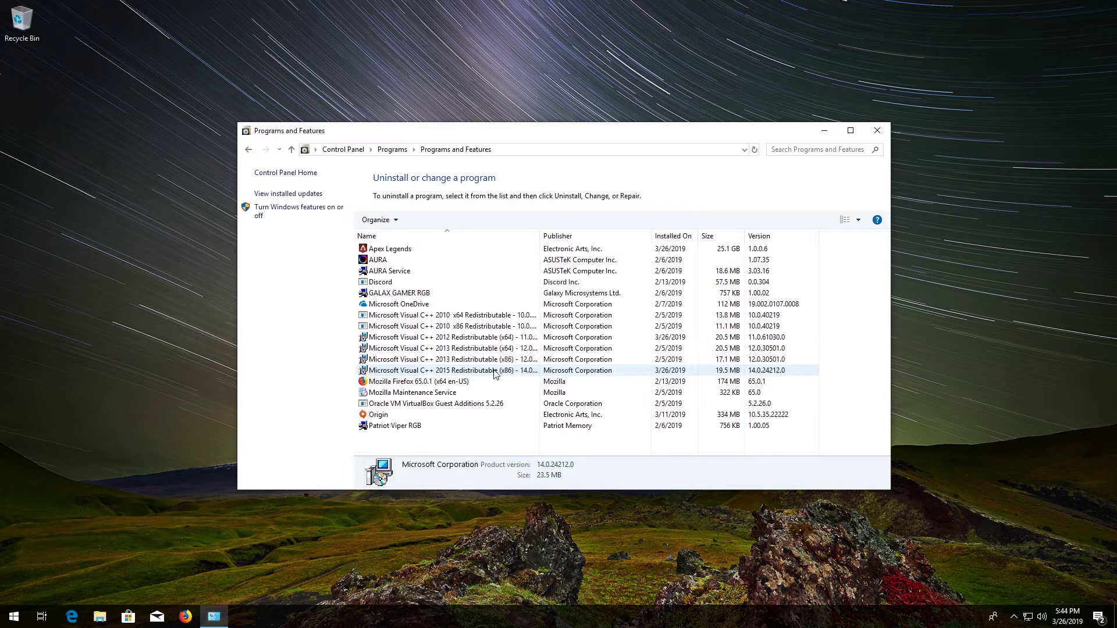
- Remove the Visual C++ 2015 Redistributable (x86) entry as well, approving UAC and closing setup
left_click(504, 373)
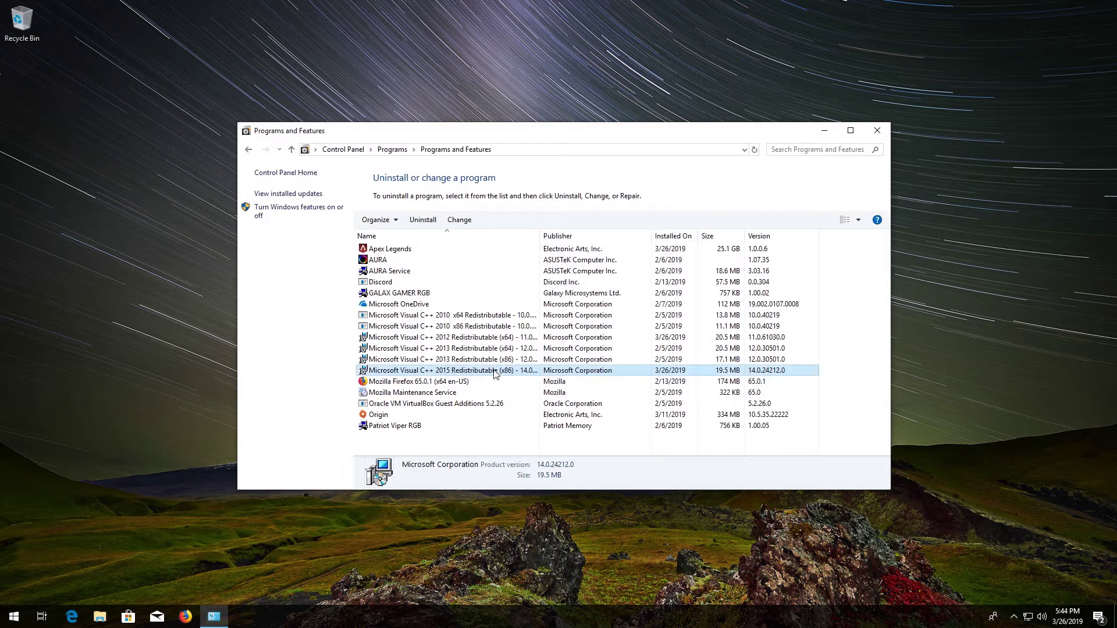
right_click(531, 372)
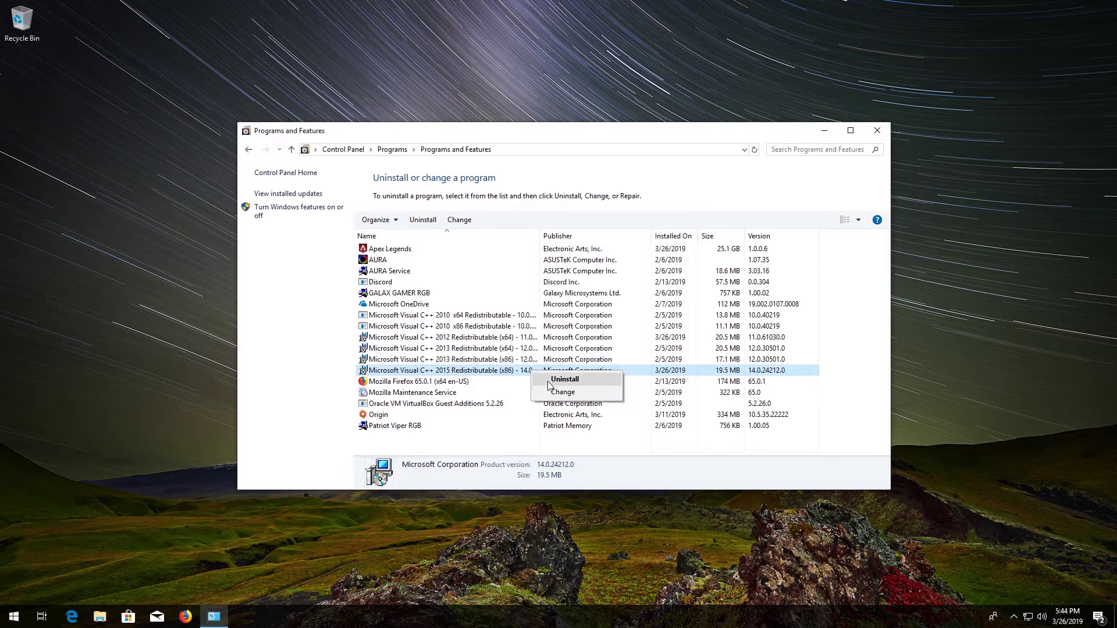
left_click(595, 379)
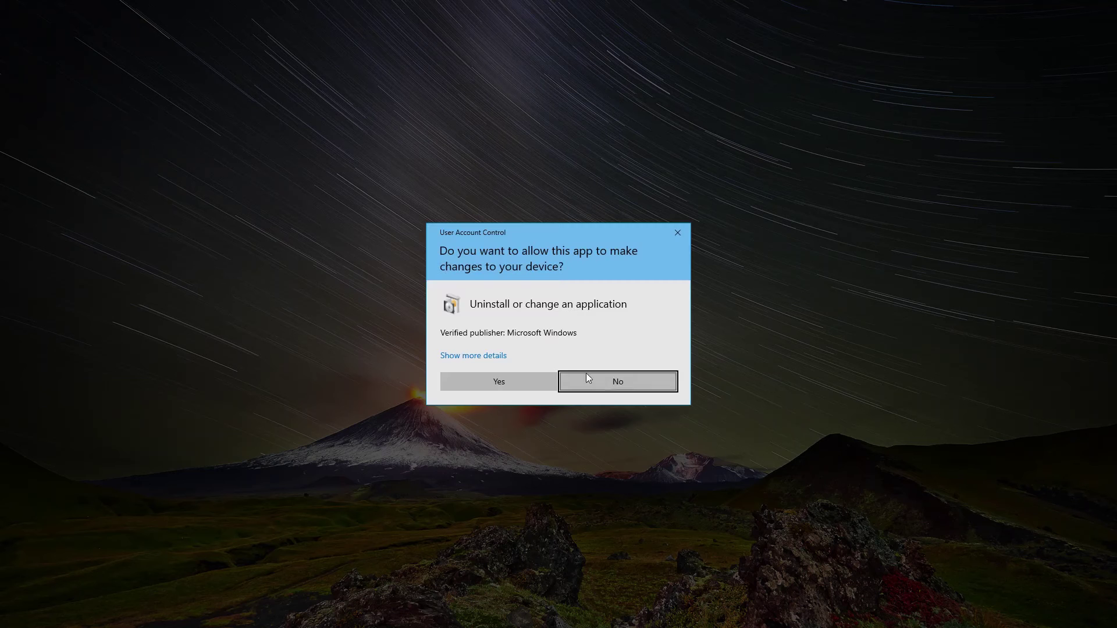
left_click(518, 376)
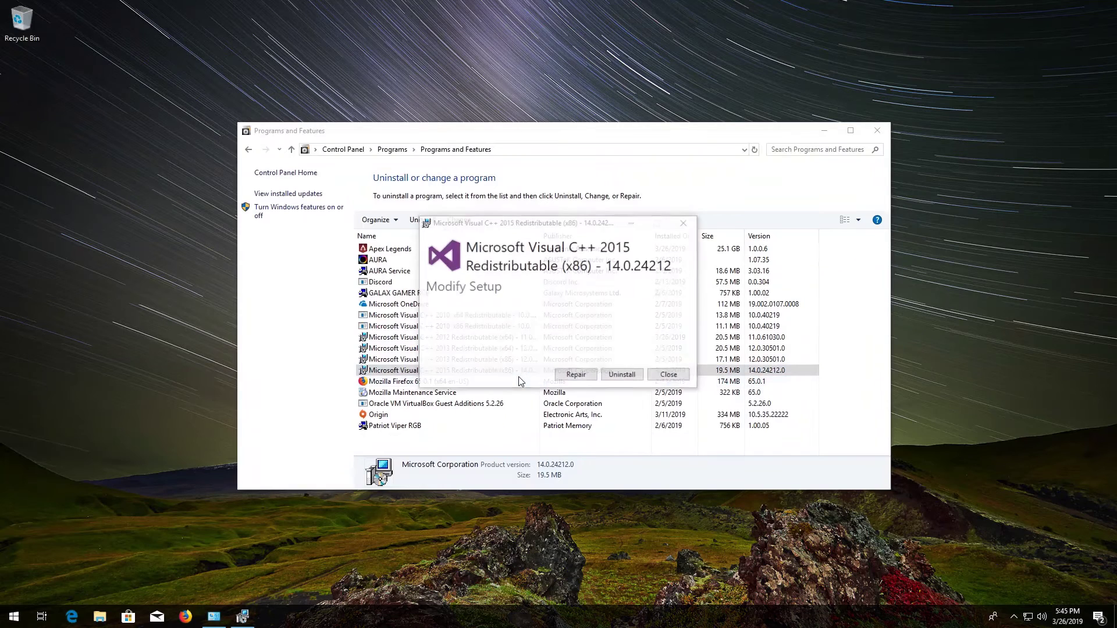
left_click(610, 376)
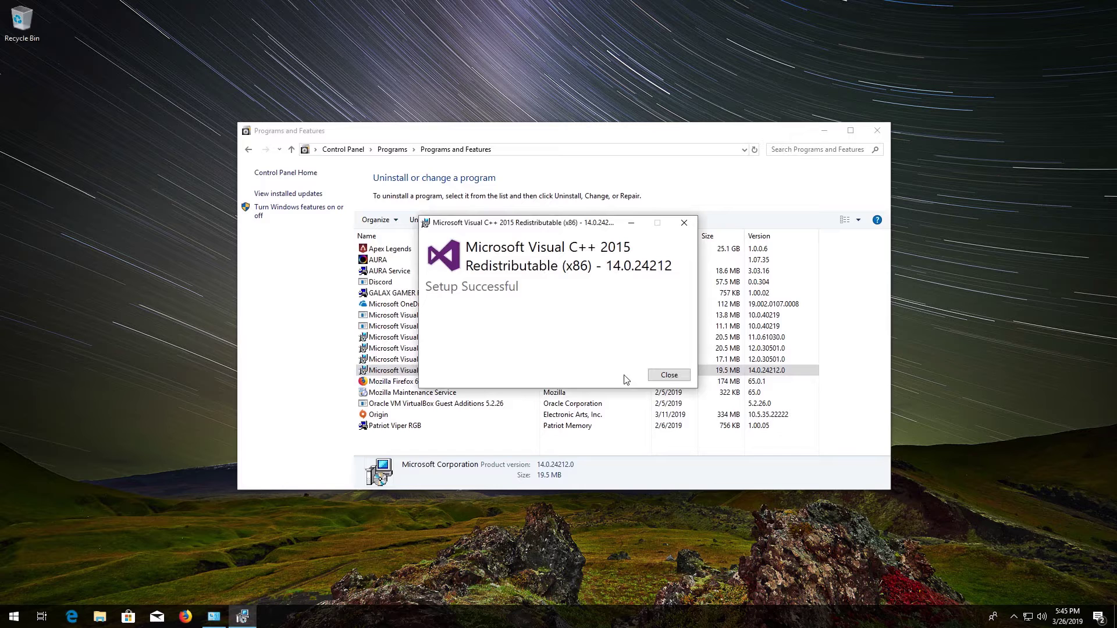
left_click(667, 377)
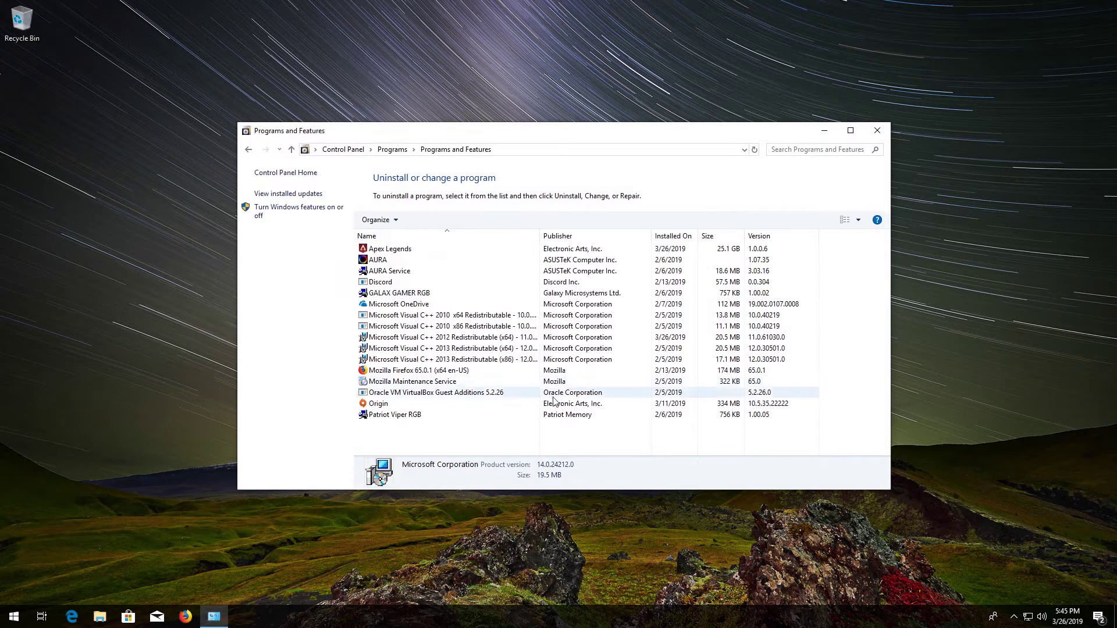
- Restart Windows from the Start menu's power options
left_click(15, 615)
left_click(16, 592)
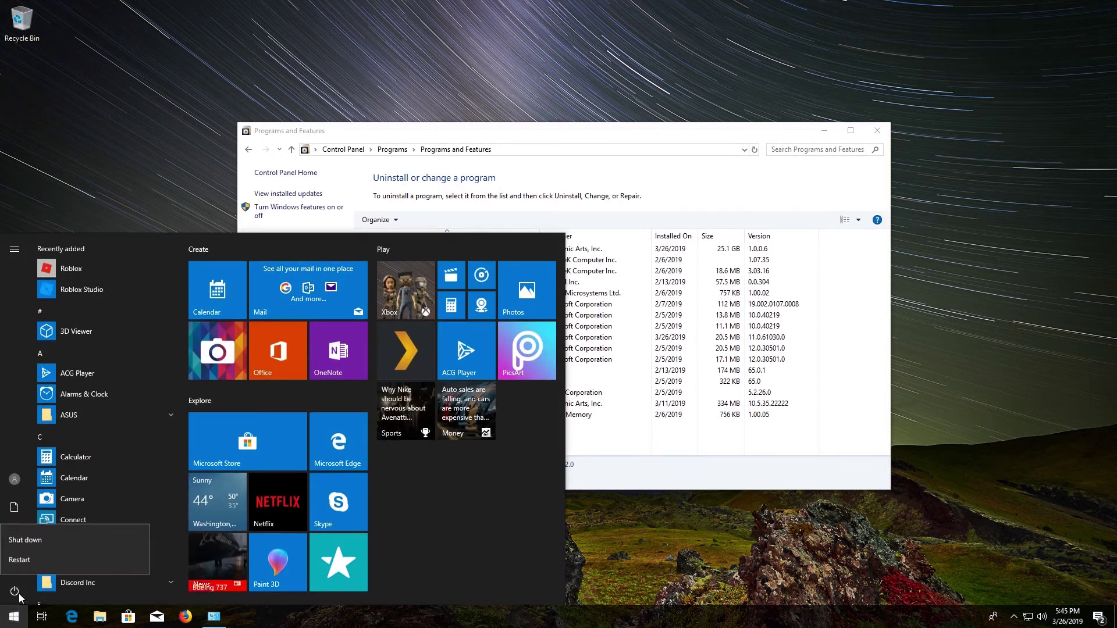
left_click(19, 560)
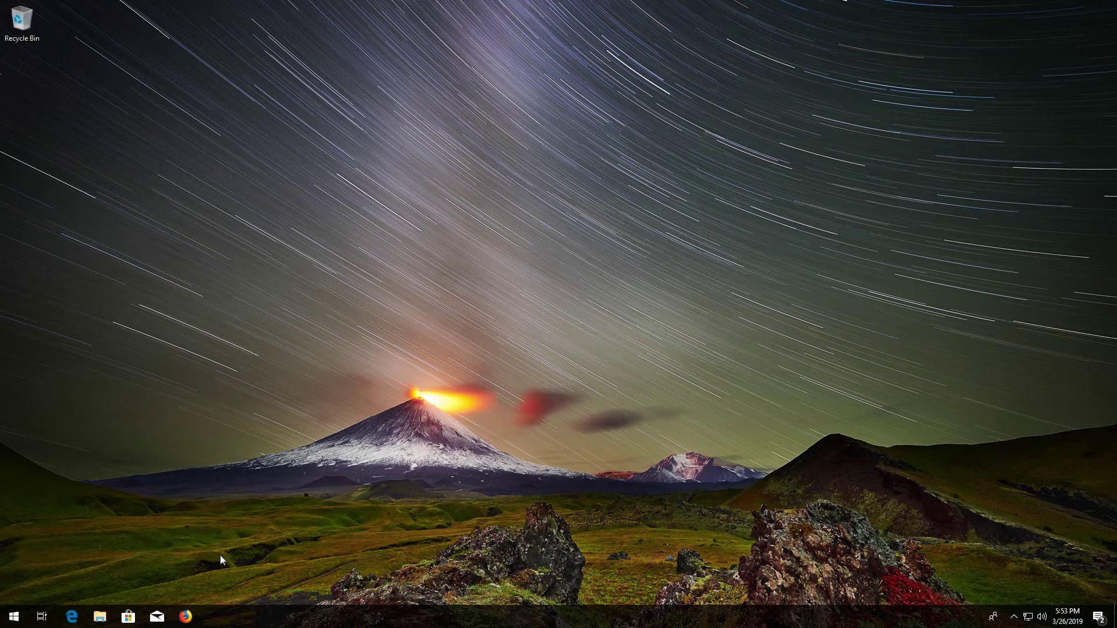
- Launch Firefox and load the pasted Microsoft download URL (details.aspx?id=53587)
left_click(189, 611)
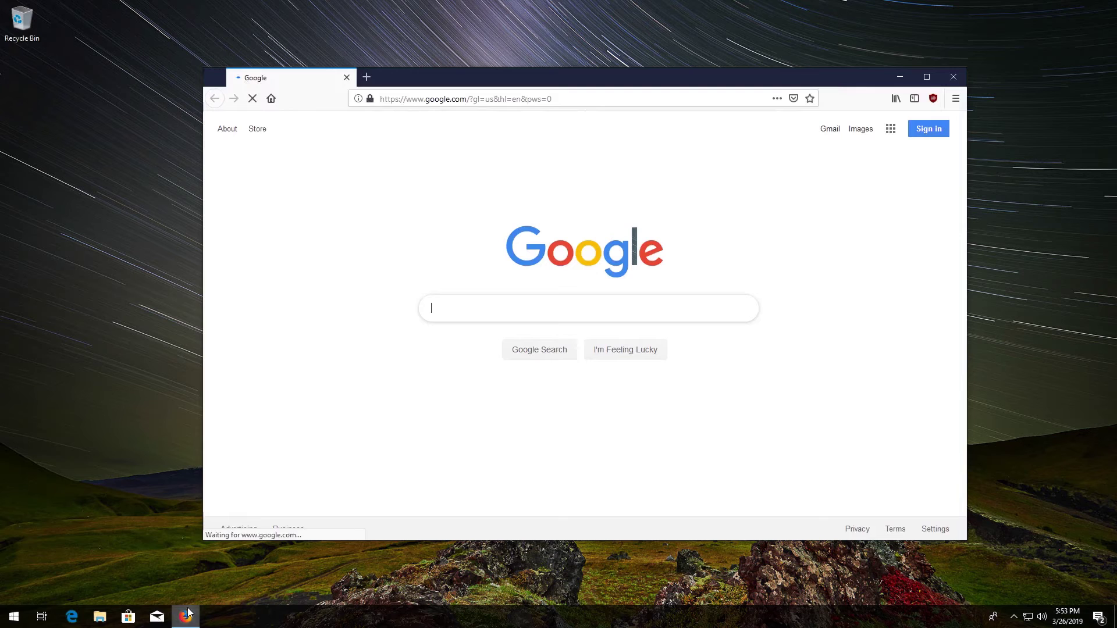
left_click(413, 100)
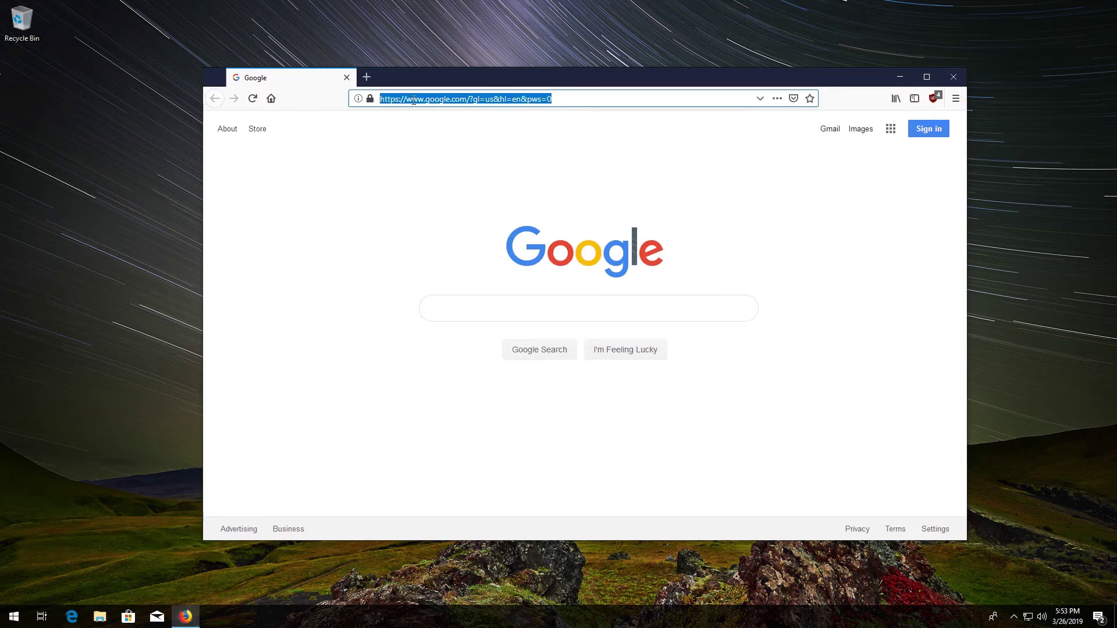
type("https://www.microsoft.com/en-us/download/details.aspx?id=53587")
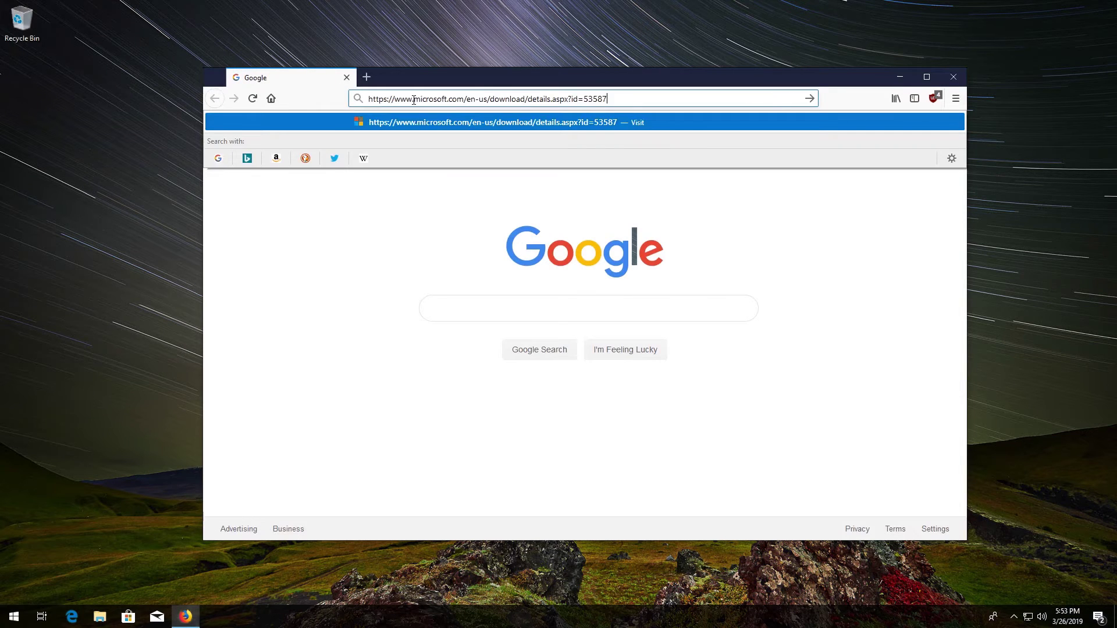
key("Return")
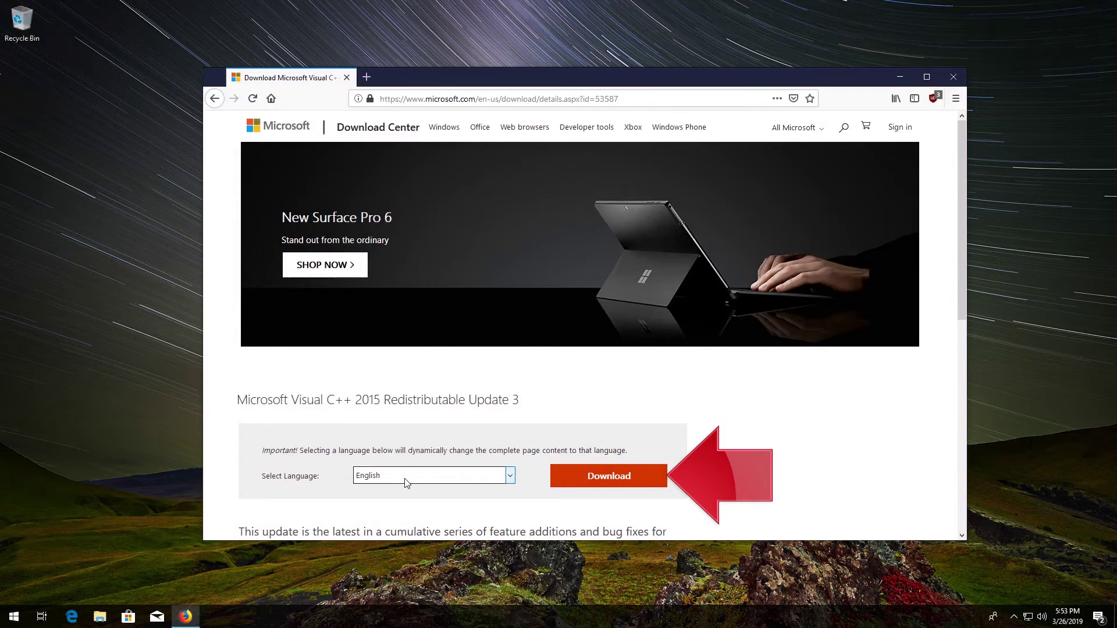
- Choose vc_redist.x64.exe and vc_redist.x86.exe for download and save both files
left_click(590, 485)
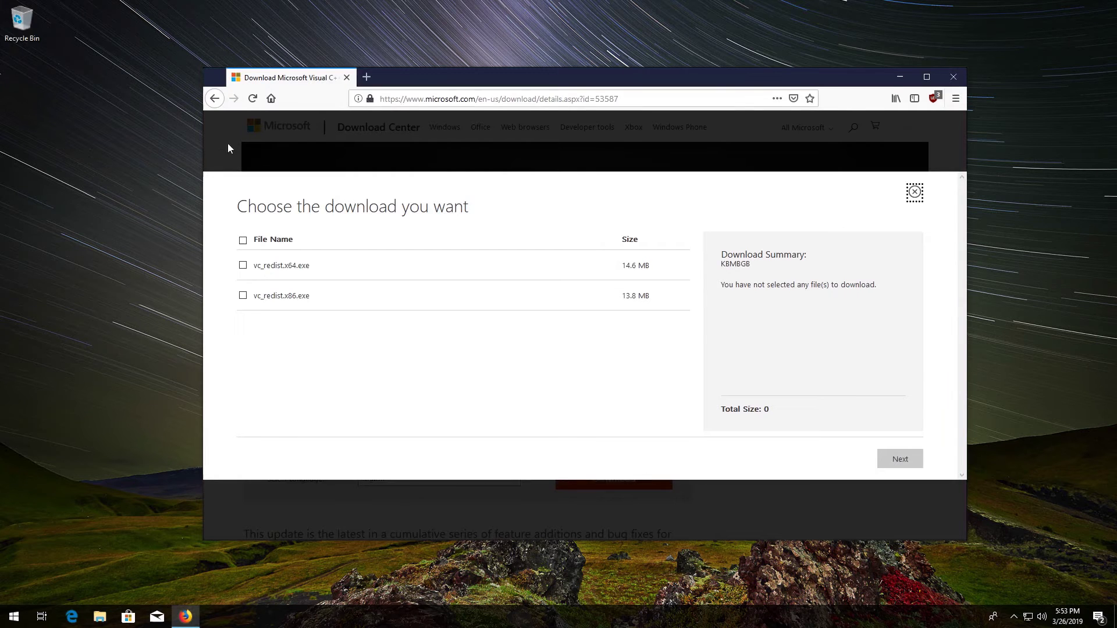
left_click(243, 266)
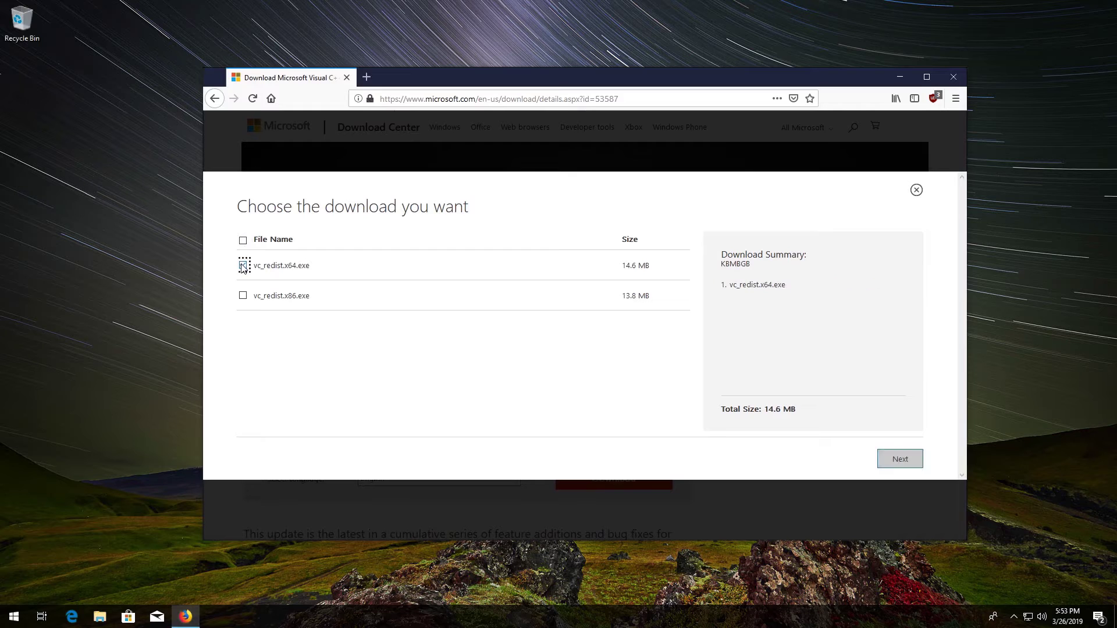
left_click(243, 297)
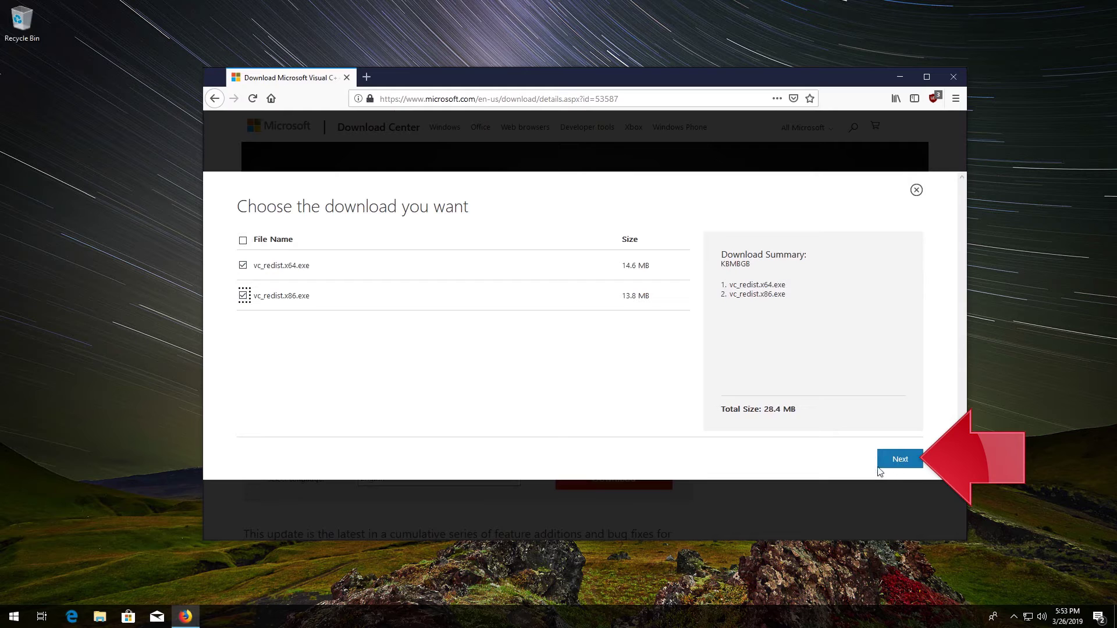
left_click(900, 460)
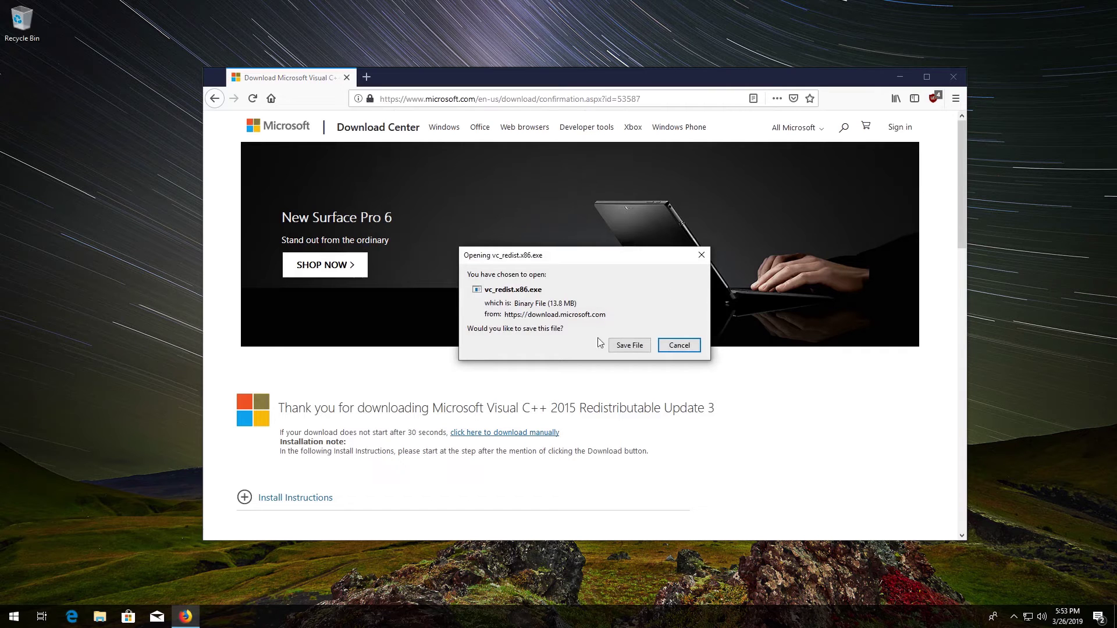
left_click(628, 350)
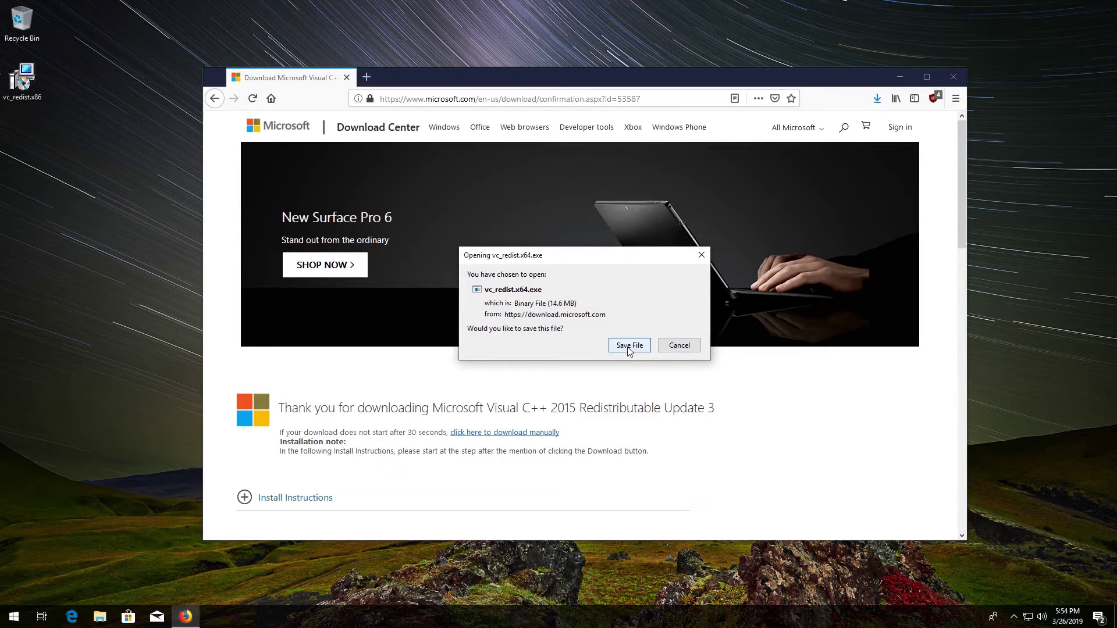
left_click(628, 348)
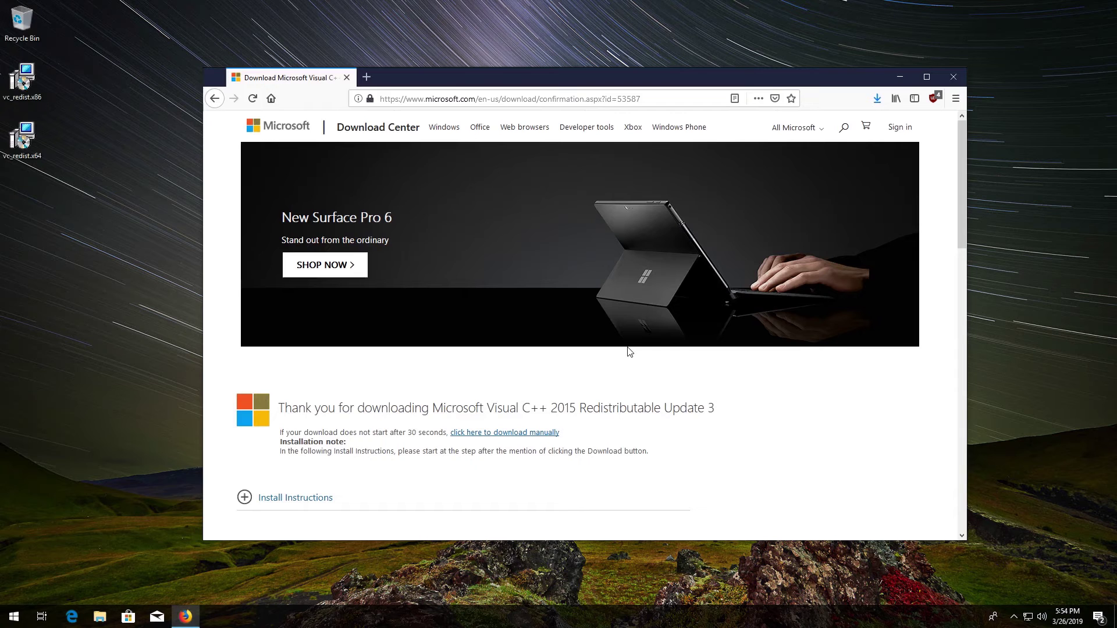
- Close Firefox and install vc_redist.x64 (14.0.24212), accepting the license terms and UAC
left_click(955, 86)
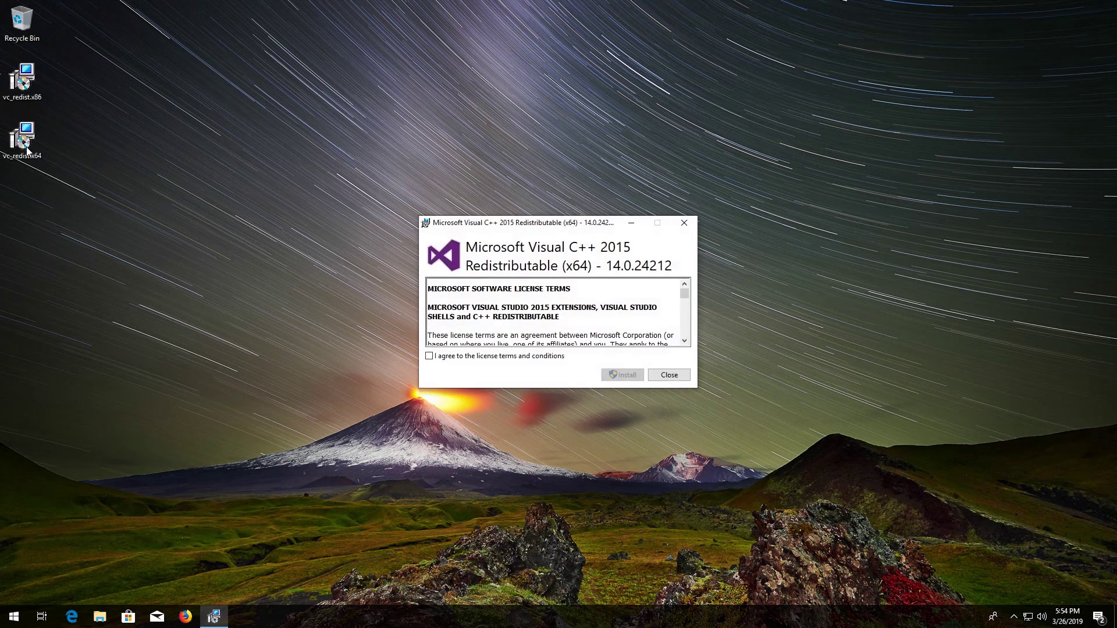
left_click(434, 358)
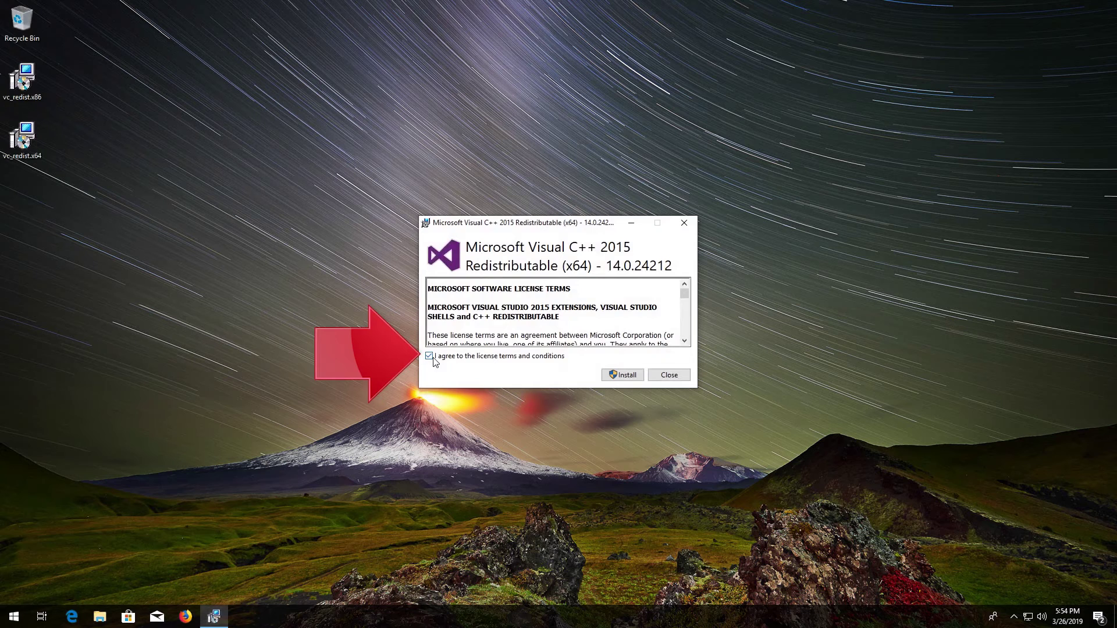
left_click(628, 375)
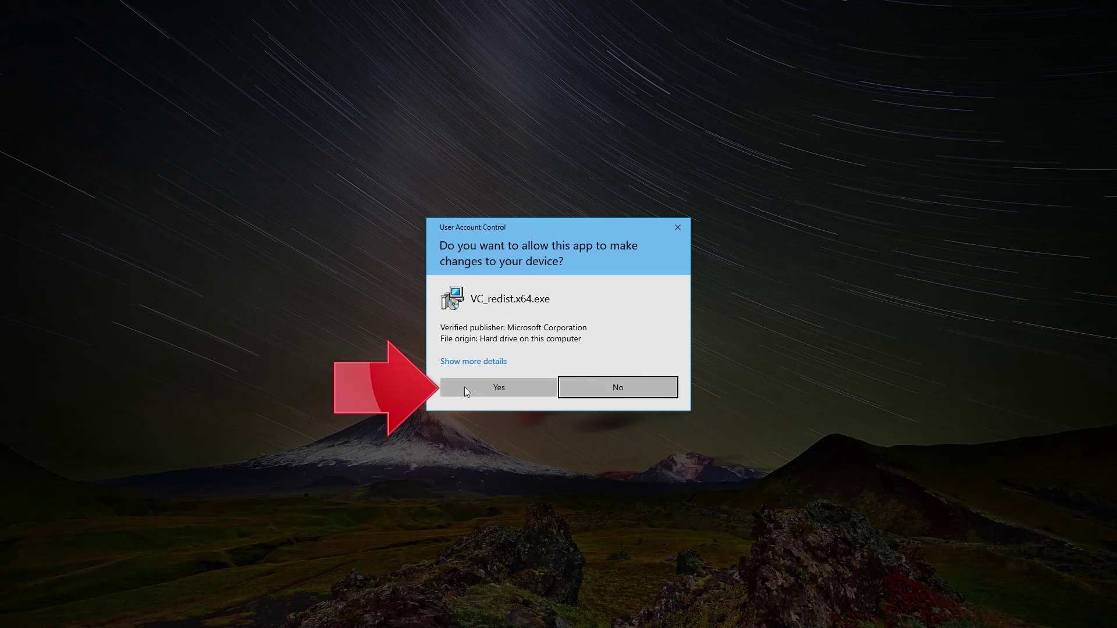
left_click(512, 386)
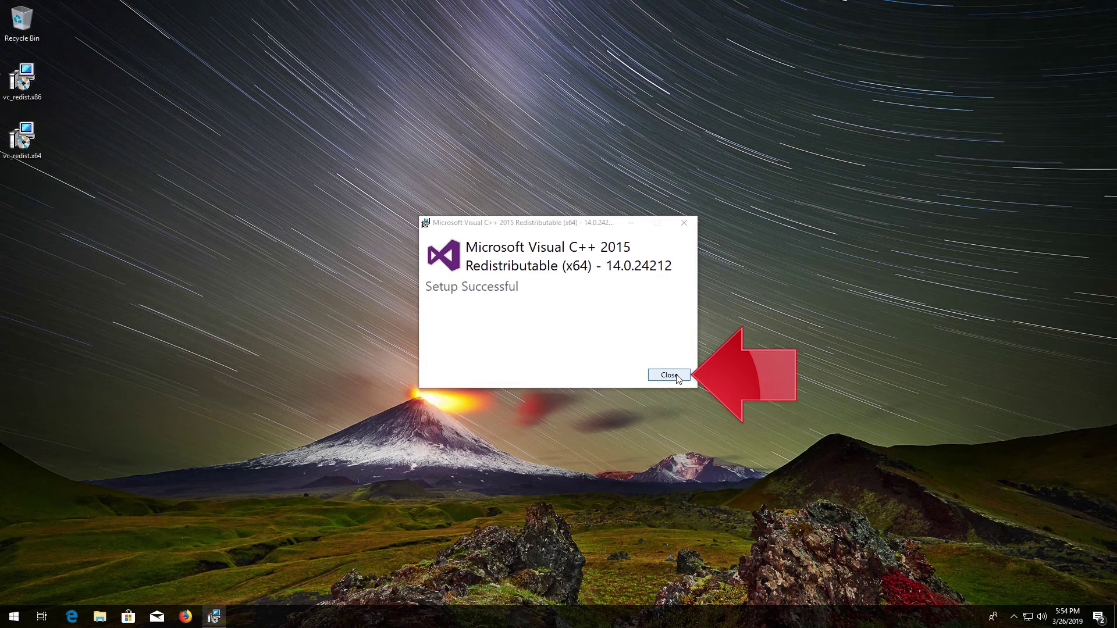
left_click(669, 375)
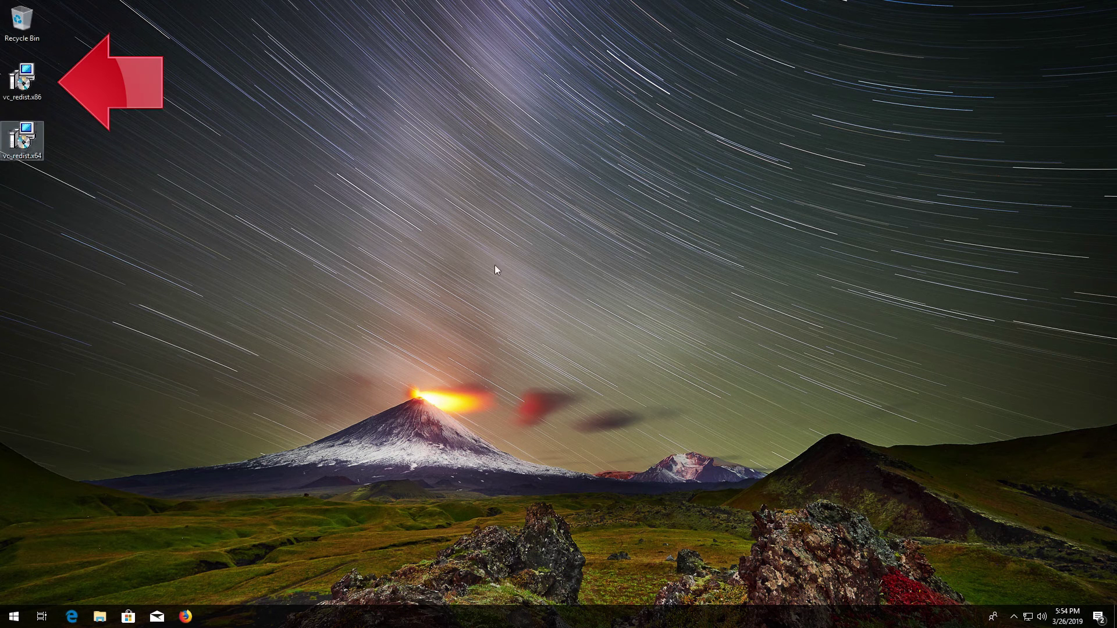
- Run vc_redist.x86 from the desktop and install it (14.0.24212) after accepting the license
double_click(30, 83)
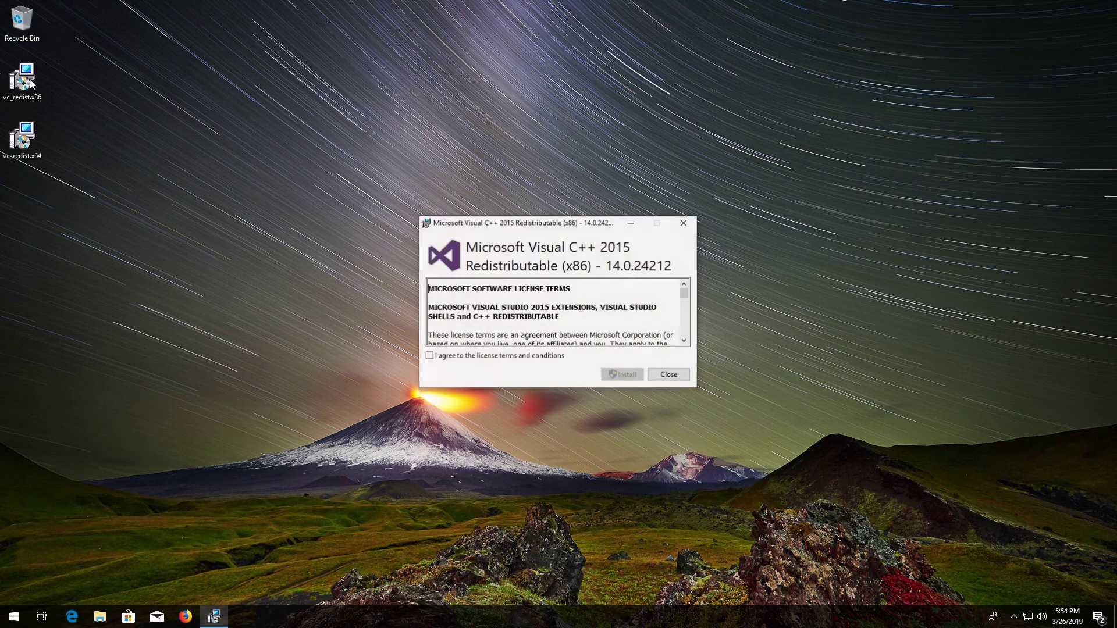
left_click(430, 357)
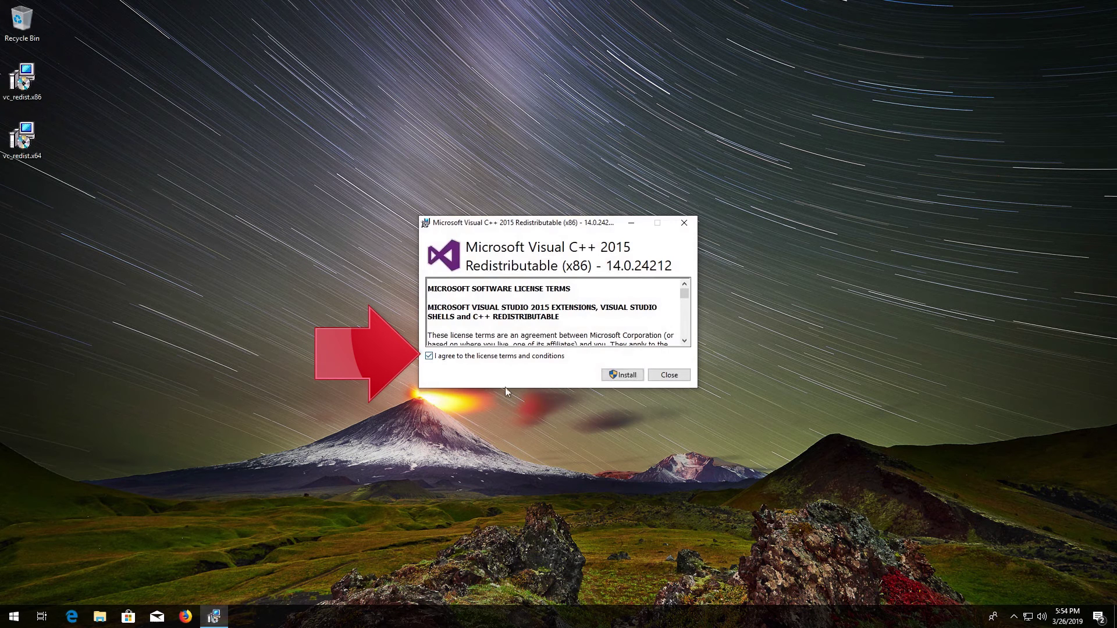
left_click(621, 376)
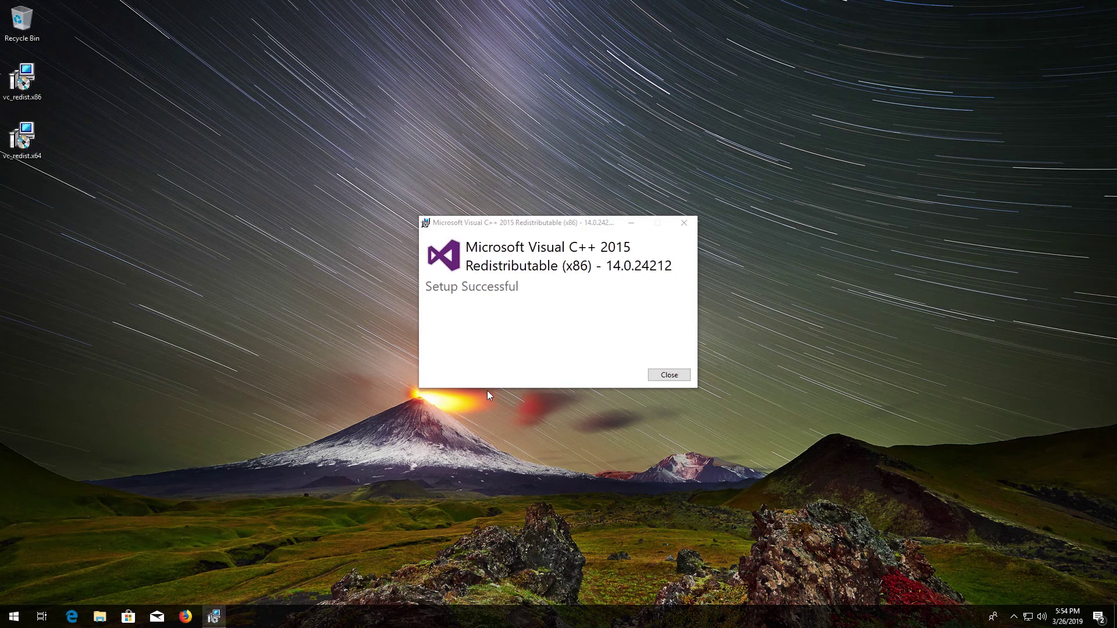
left_click(668, 376)
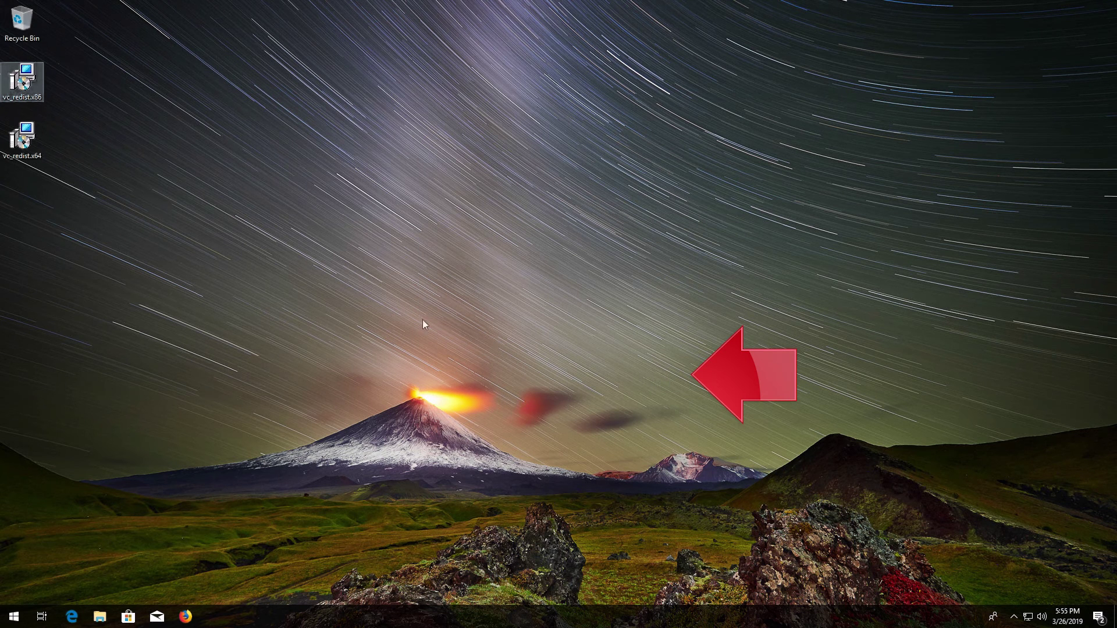
- Select both vc_redist installers on the desktop and empty the Recycle Bin
left_click_drag(182, 223, 13, 81)
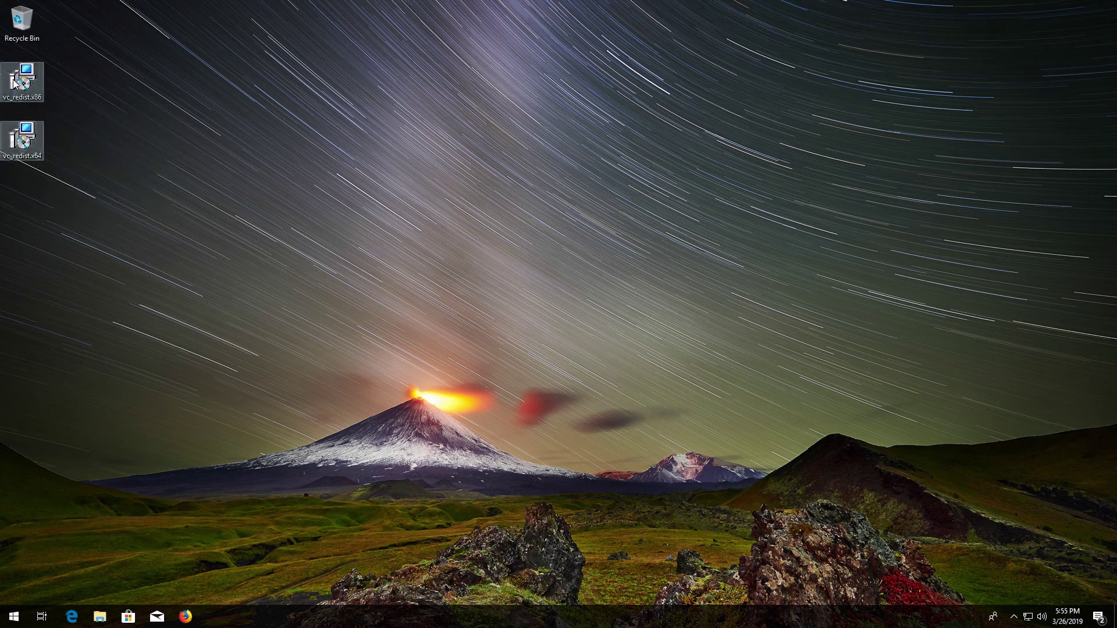
right_click(22, 31)
left_click(64, 52)
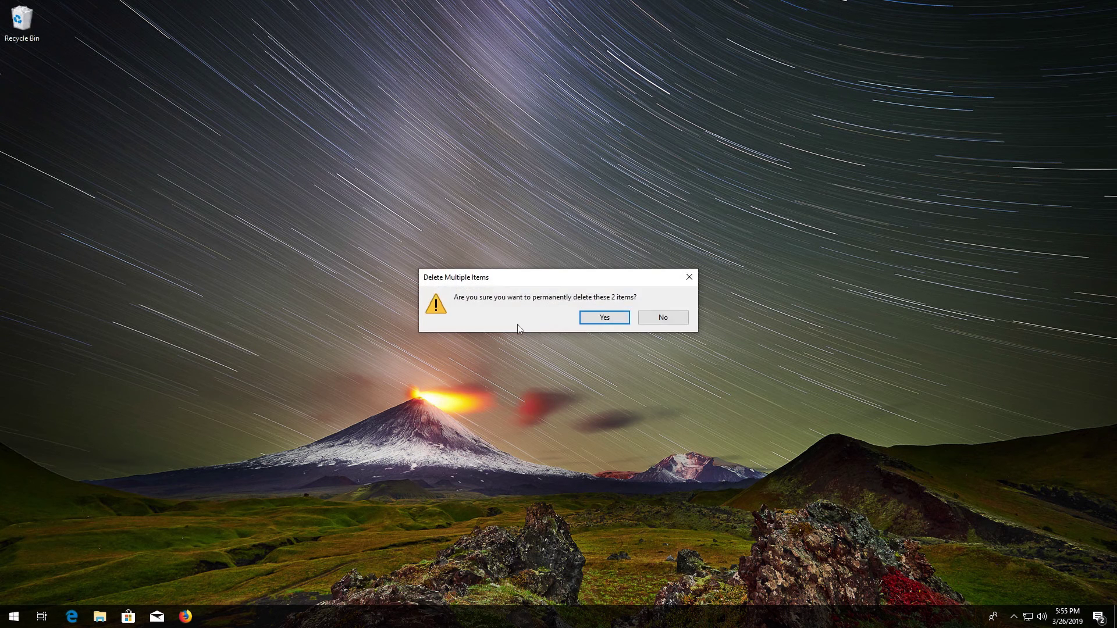